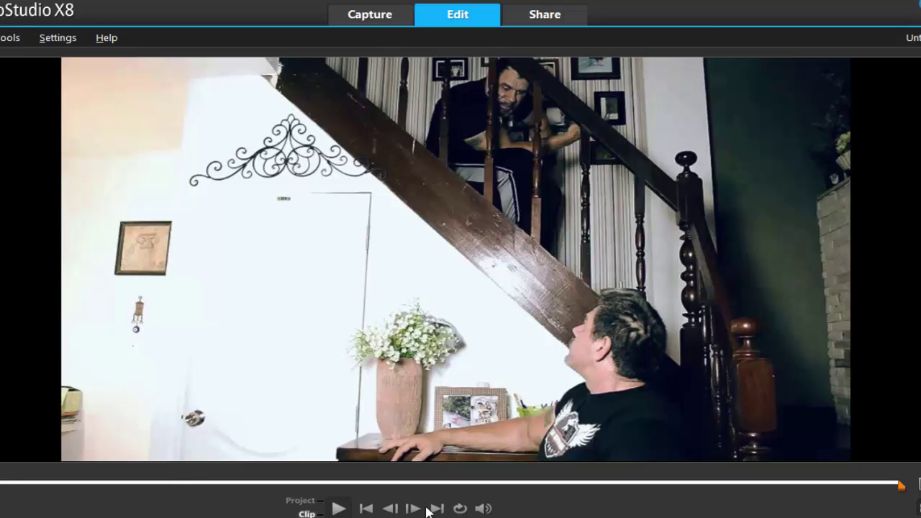
- Play, pause and scrub through the example clip in the preview
{"action": "left_click", "coordinate": [334, 509]}
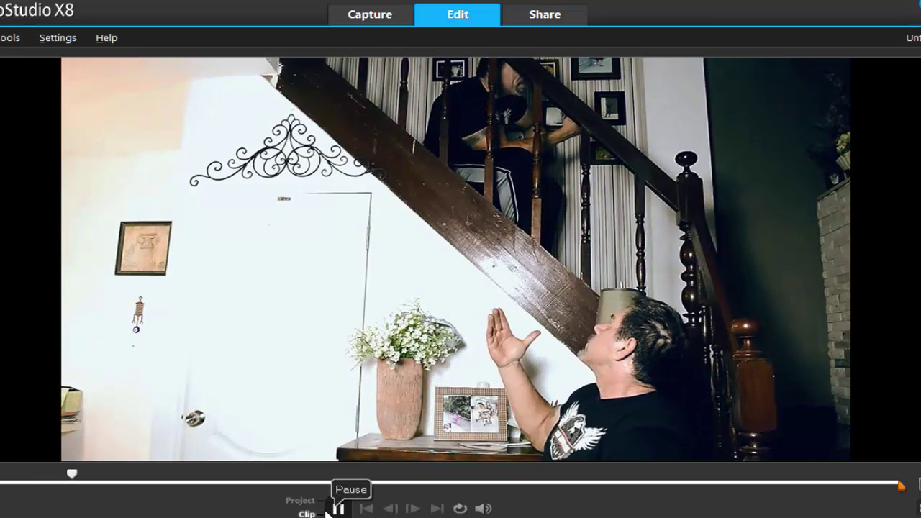
{"action": "left_click", "coordinate": [338, 508]}
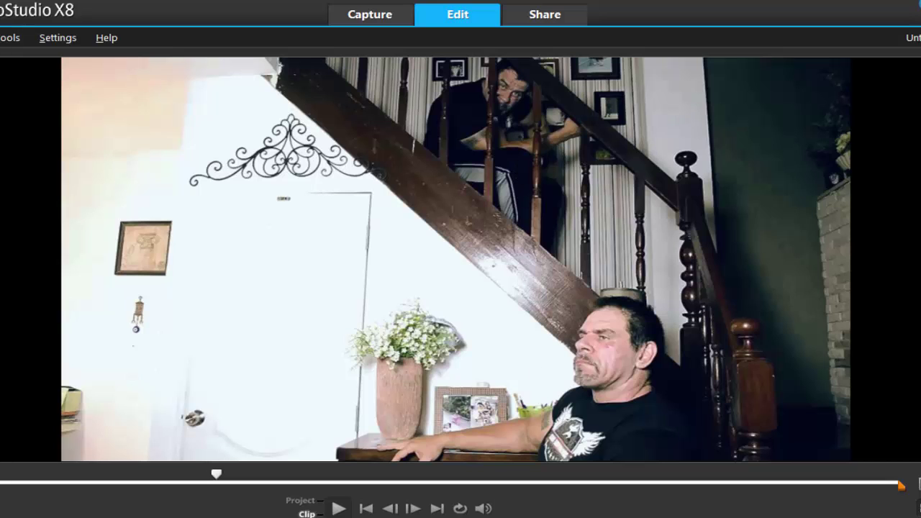
{"action": "left_click_drag", "start_coordinate": [216, 480], "coordinate": [424, 489]}
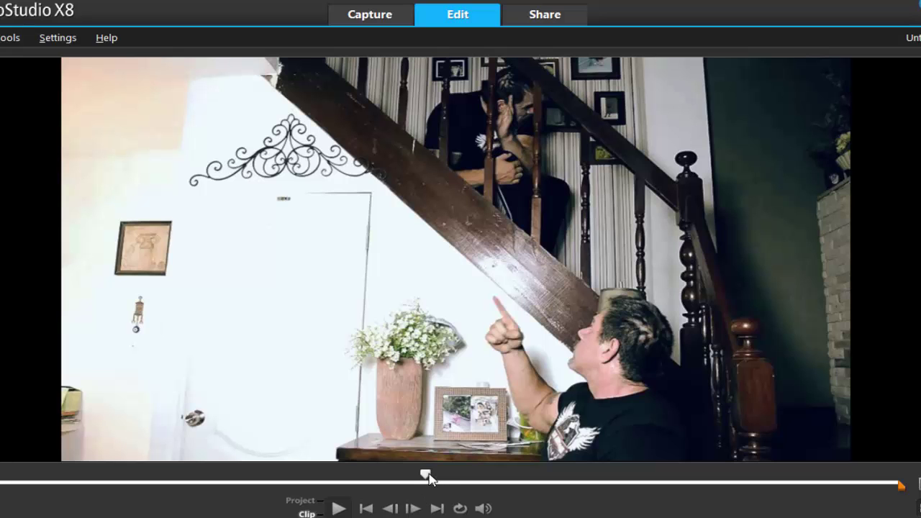
{"action": "left_click_drag", "start_coordinate": [426, 476], "coordinate": [476, 471]}
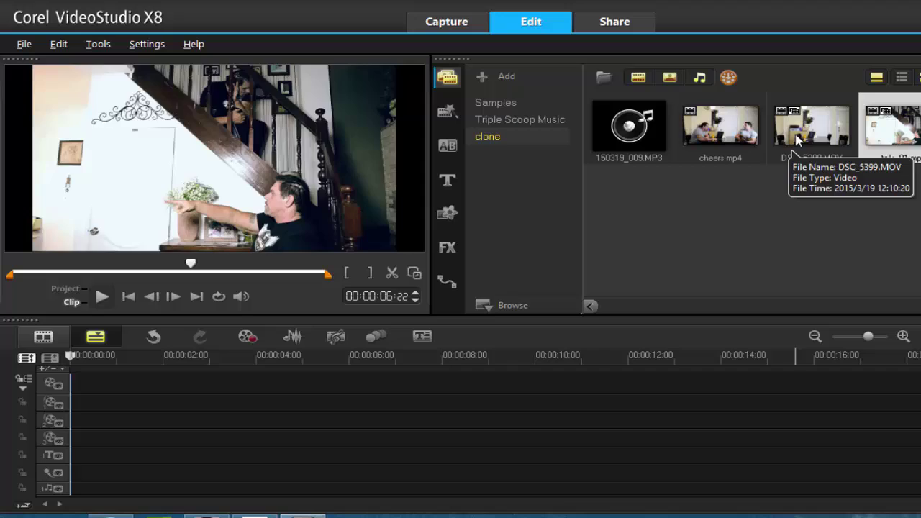
- Add DSC_5399.MOV to the video track, zoom the timeline out and scrub to about 27 s
{"action": "left_click_drag", "start_coordinate": [796, 138], "coordinate": [546, 386]}
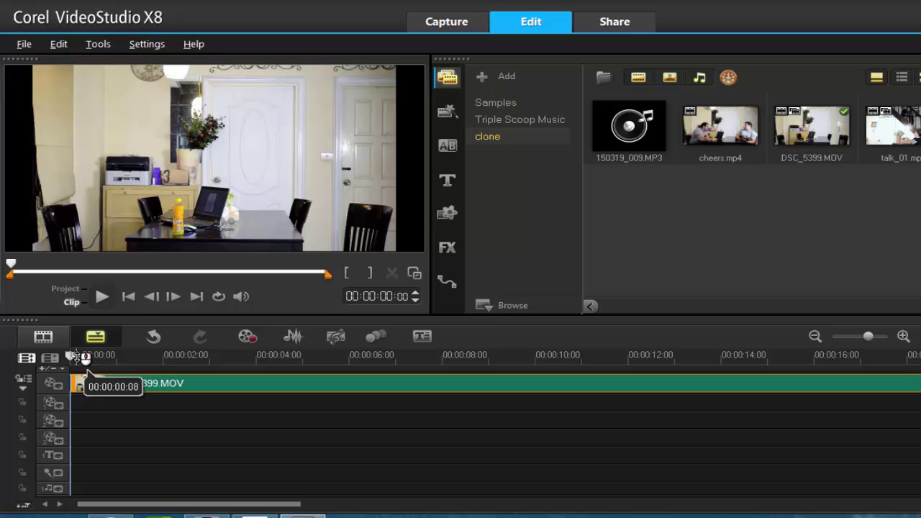
{"action": "left_click_drag", "start_coordinate": [79, 357], "coordinate": [41, 372]}
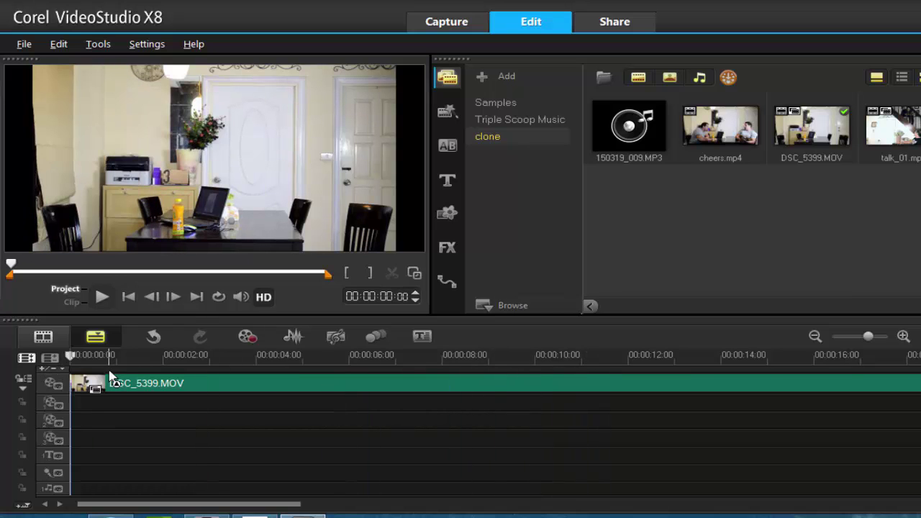
{"action": "left_click", "coordinate": [815, 336]}
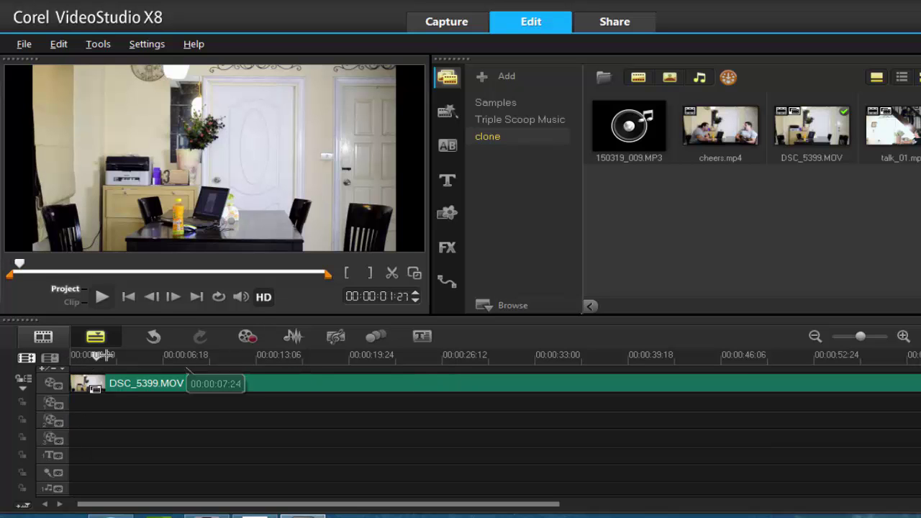
{"action": "left_click_drag", "start_coordinate": [138, 372], "coordinate": [83, 370]}
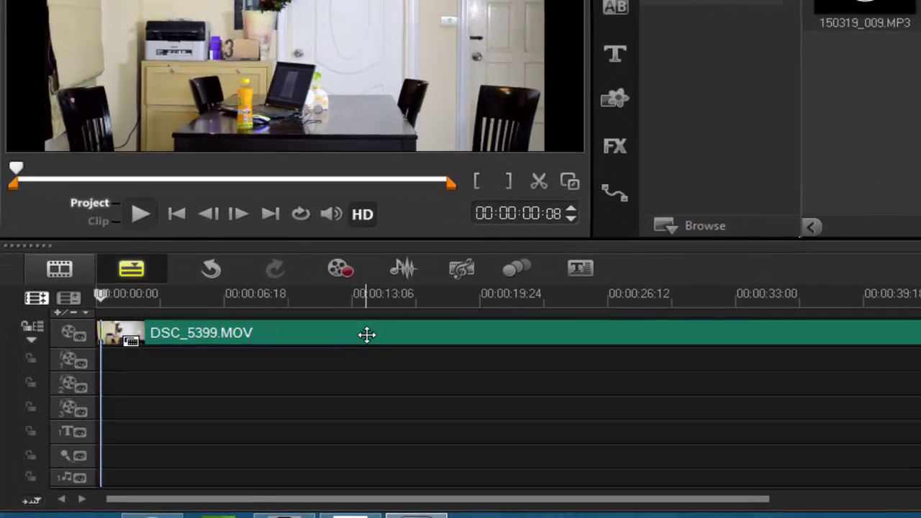
- Open Multi-trim Video on DSC_5399.MOV and mark the first kept take
{"action": "right_click", "coordinate": [261, 382]}
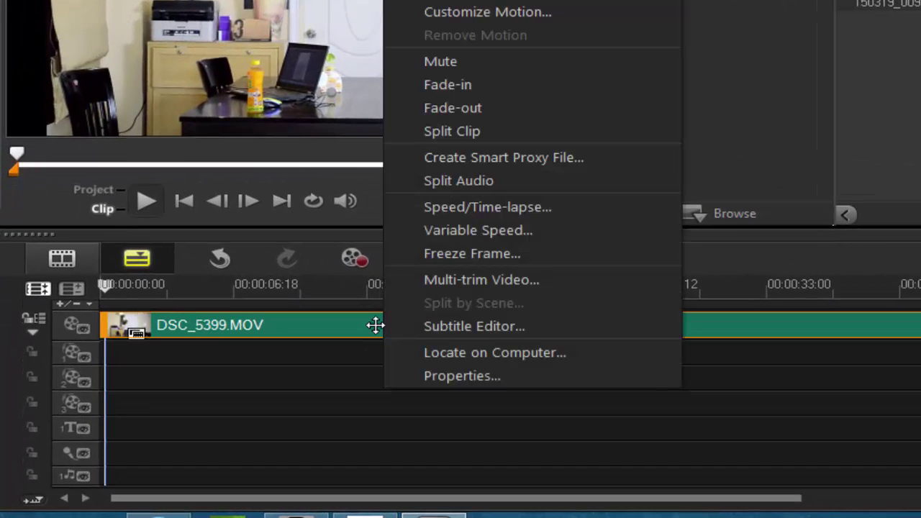
{"action": "left_click", "coordinate": [506, 282]}
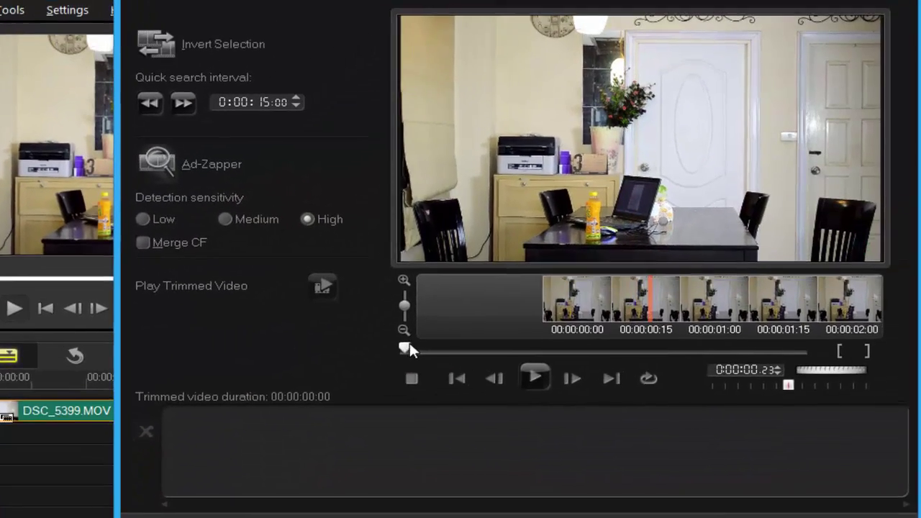
{"action": "left_click_drag", "start_coordinate": [613, 248], "coordinate": [654, 251]}
{"action": "left_click_drag", "start_coordinate": [401, 367], "coordinate": [438, 364]}
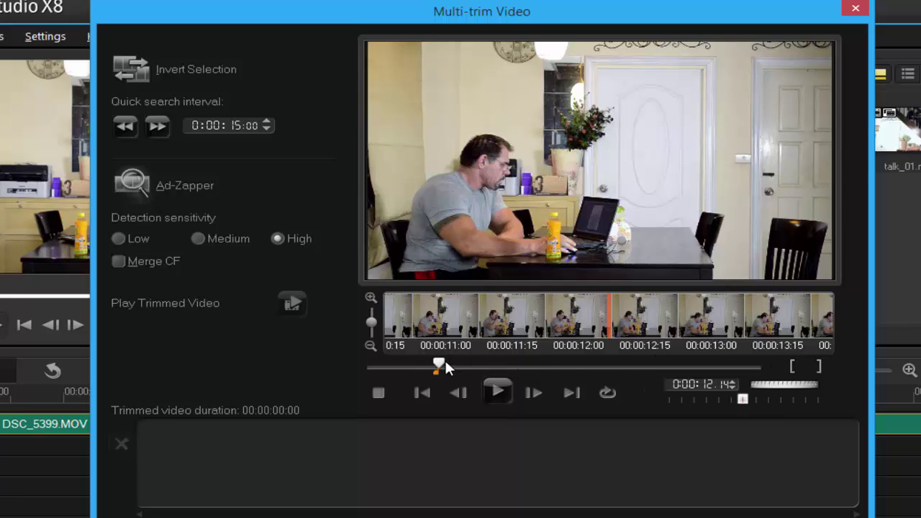
{"action": "left_click_drag", "start_coordinate": [445, 364], "coordinate": [517, 364]}
{"action": "left_click", "coordinate": [817, 367]}
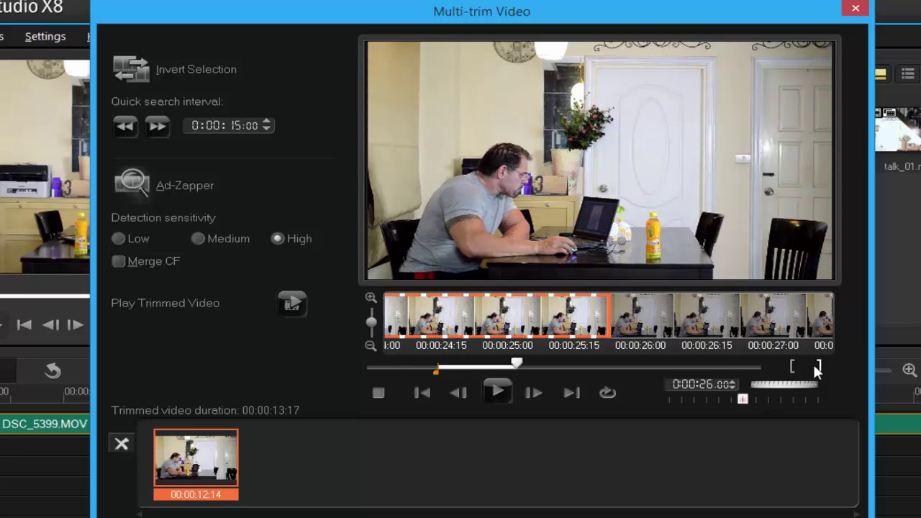
- Mark the second kept take and confirm the trims back on the timeline
{"action": "left_click_drag", "start_coordinate": [521, 362], "coordinate": [685, 372]}
{"action": "left_click", "coordinate": [792, 367]}
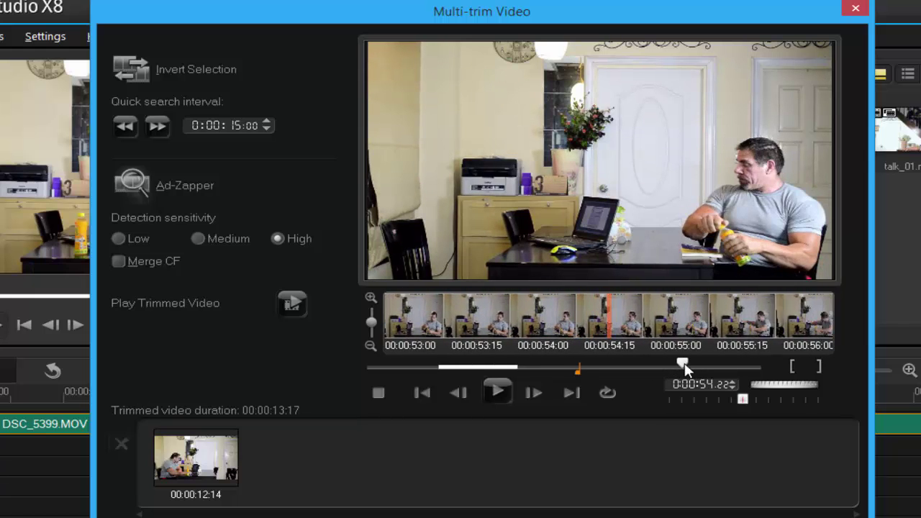
{"action": "left_click", "coordinate": [819, 367]}
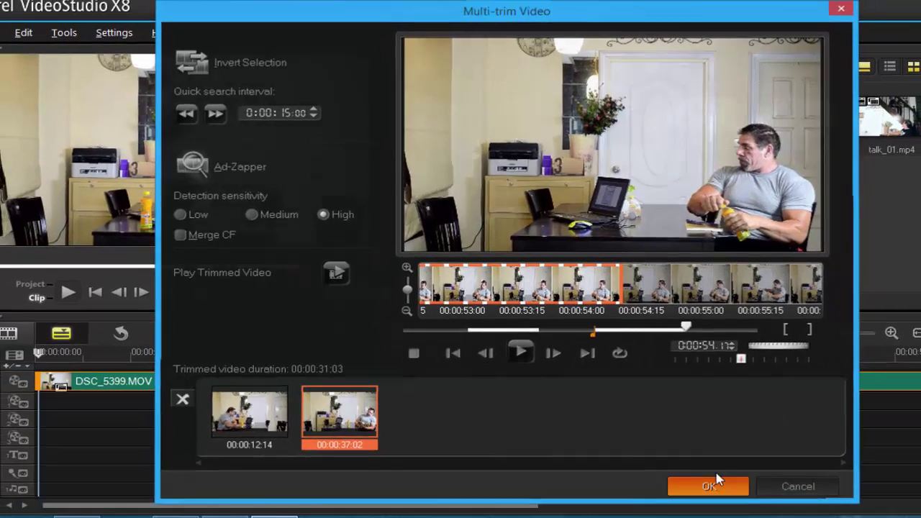
{"action": "left_click", "coordinate": [697, 483]}
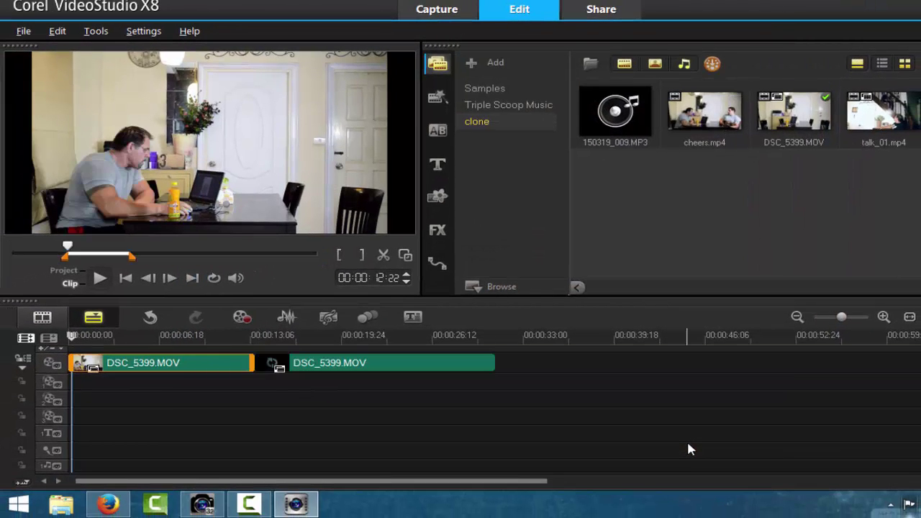
- Fit the project in the timeline and move the second take onto the overlay track at 00:00:00
{"action": "left_click", "coordinate": [909, 317]}
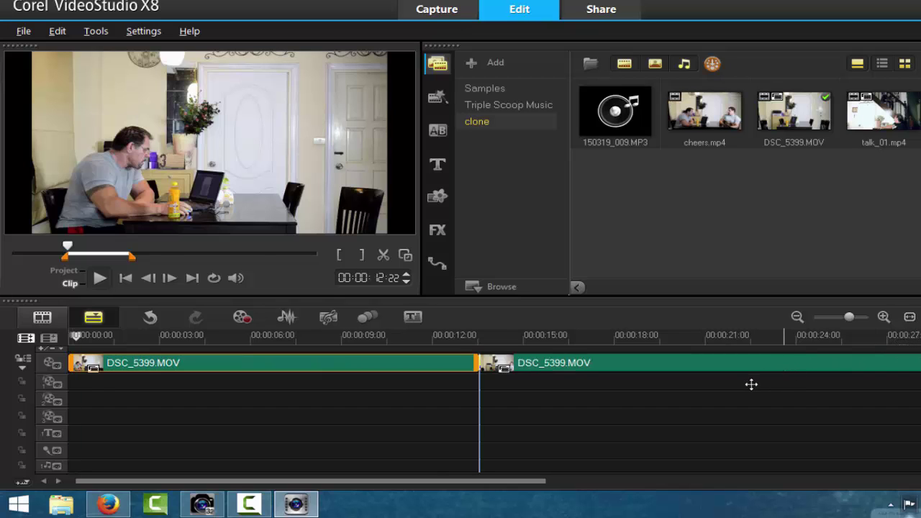
{"action": "left_click_drag", "start_coordinate": [751, 384], "coordinate": [151, 391]}
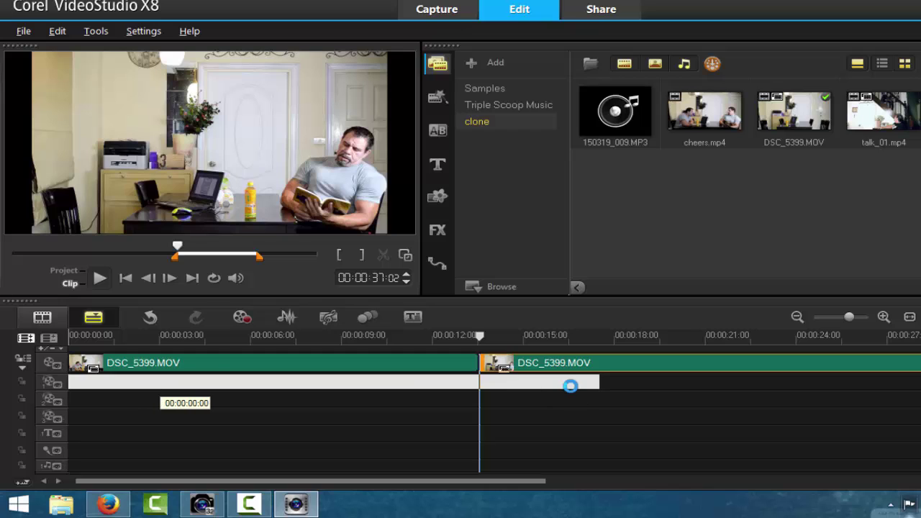
{"action": "left_click_drag", "start_coordinate": [573, 392], "coordinate": [486, 381]}
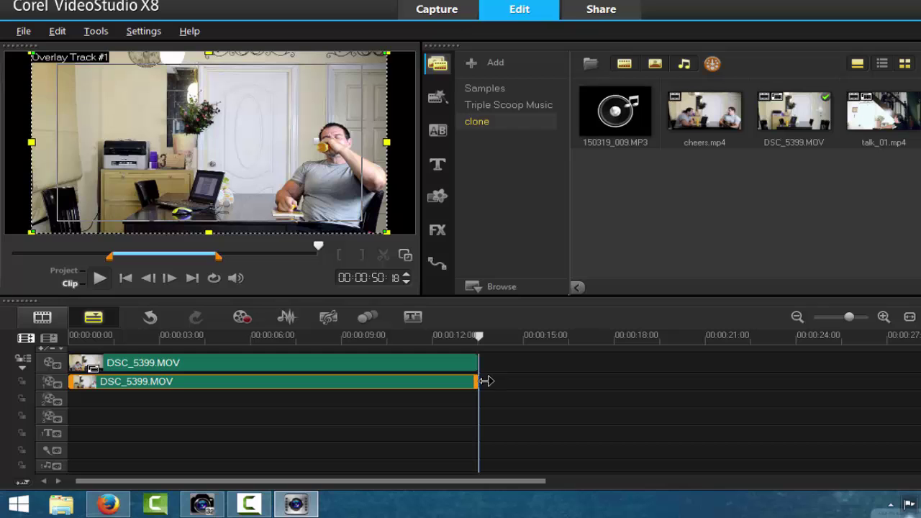
- Apply the Boris FX filter to the overlay clip and open its Boris Graffiti settings
{"action": "left_click", "coordinate": [436, 231]}
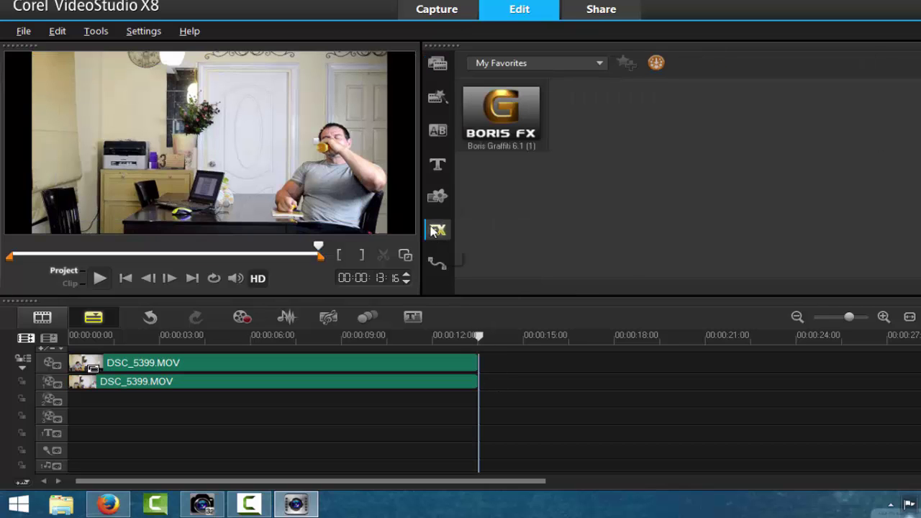
{"action": "left_click_drag", "start_coordinate": [493, 122], "coordinate": [330, 381]}
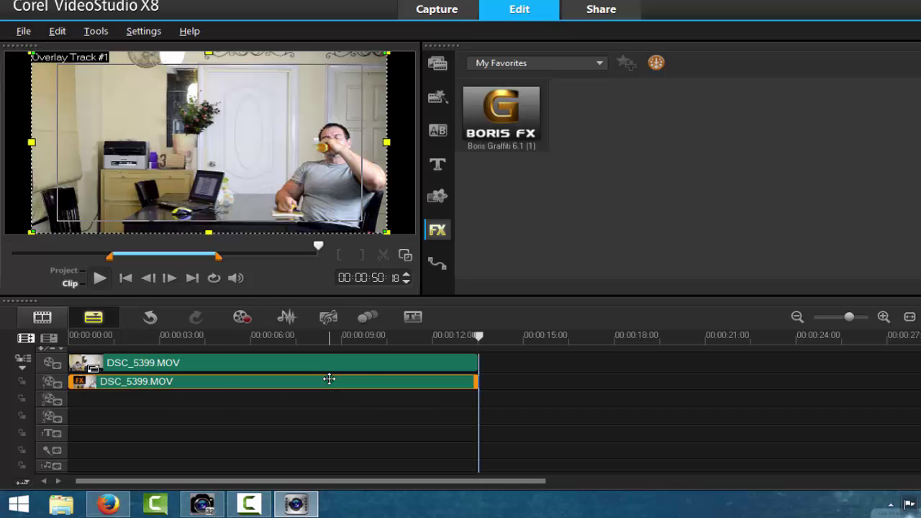
{"action": "left_click", "coordinate": [577, 276]}
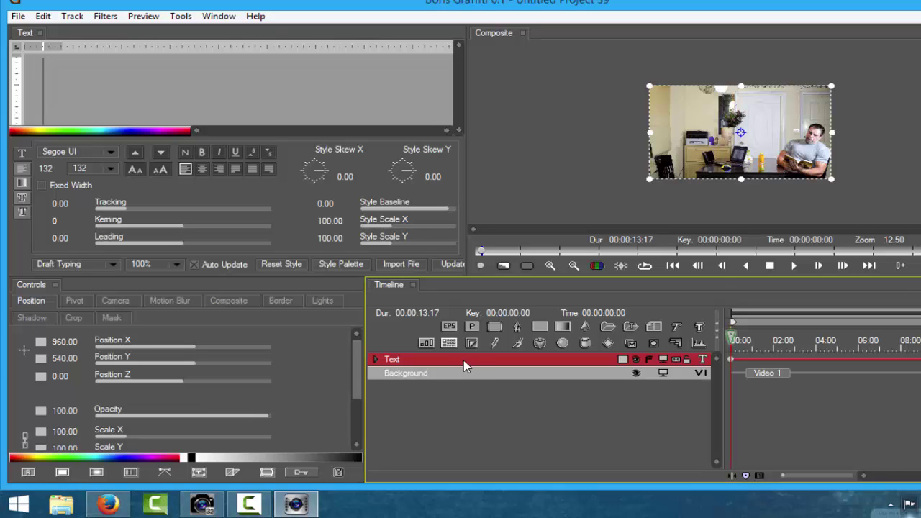
- Replace the default Text track with a new track and draw a closed spline over the left side
{"action": "key", "text": "Delete"}
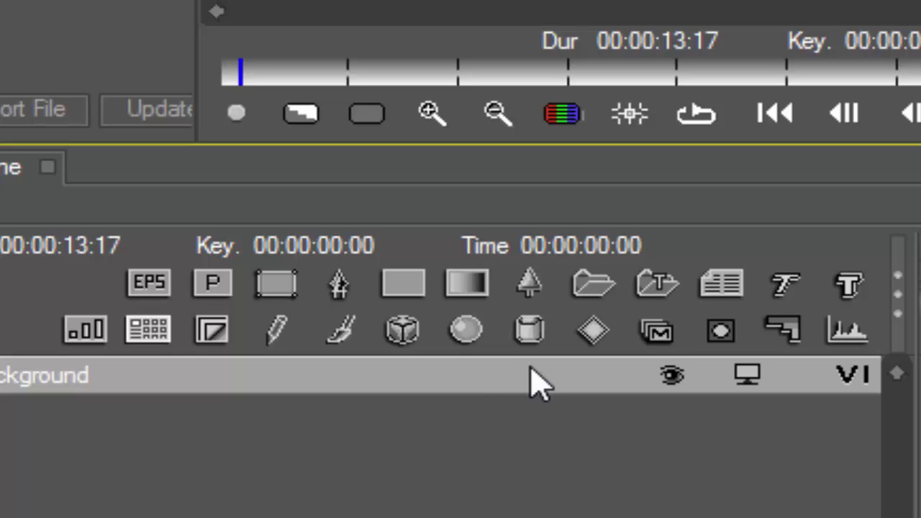
{"action": "left_click", "coordinate": [350, 297]}
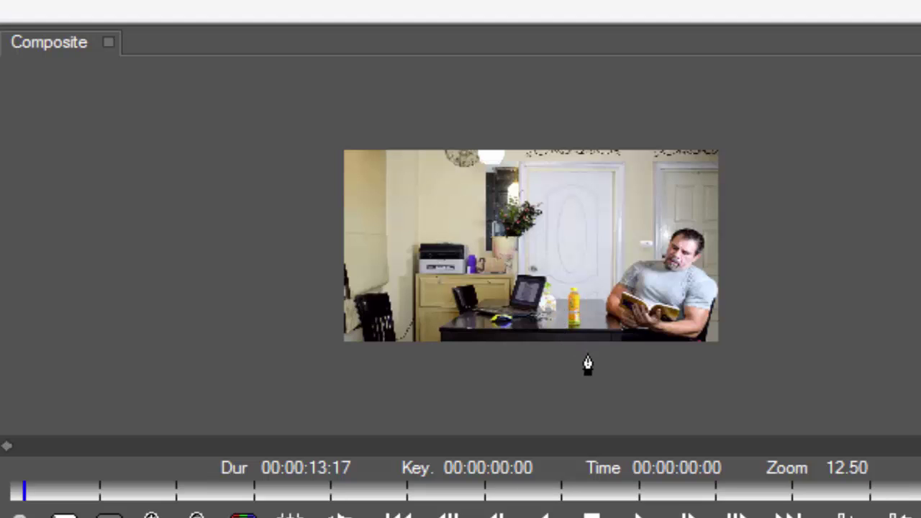
{"action": "left_click_drag", "start_coordinate": [588, 353], "coordinate": [585, 240]}
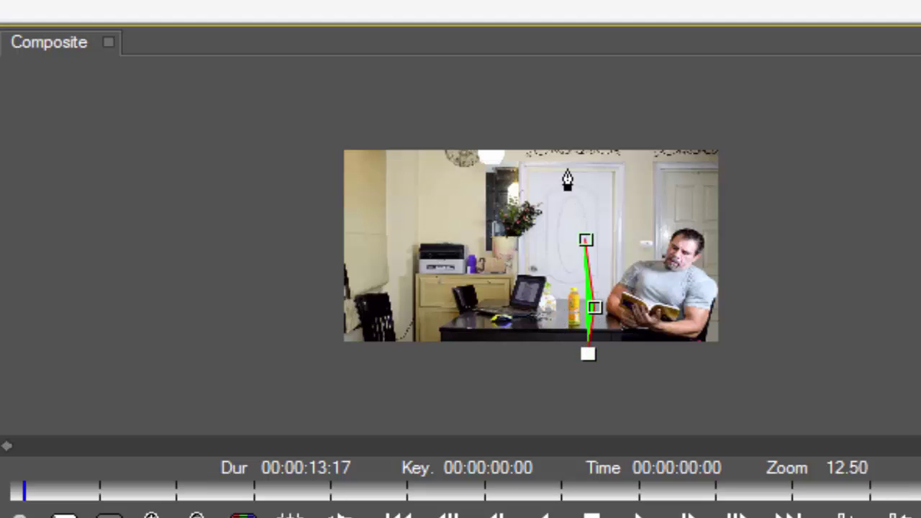
{"action": "left_click_drag", "start_coordinate": [559, 138], "coordinate": [279, 131]}
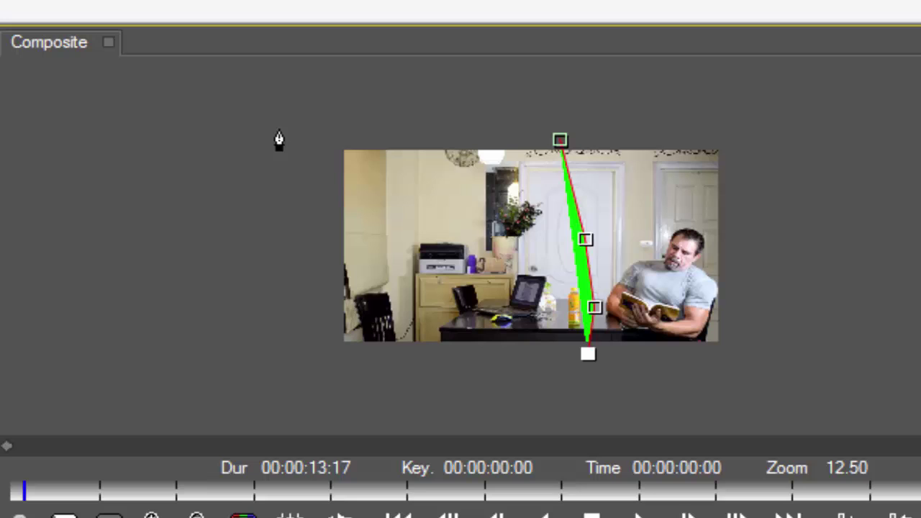
{"action": "left_click", "coordinate": [302, 356]}
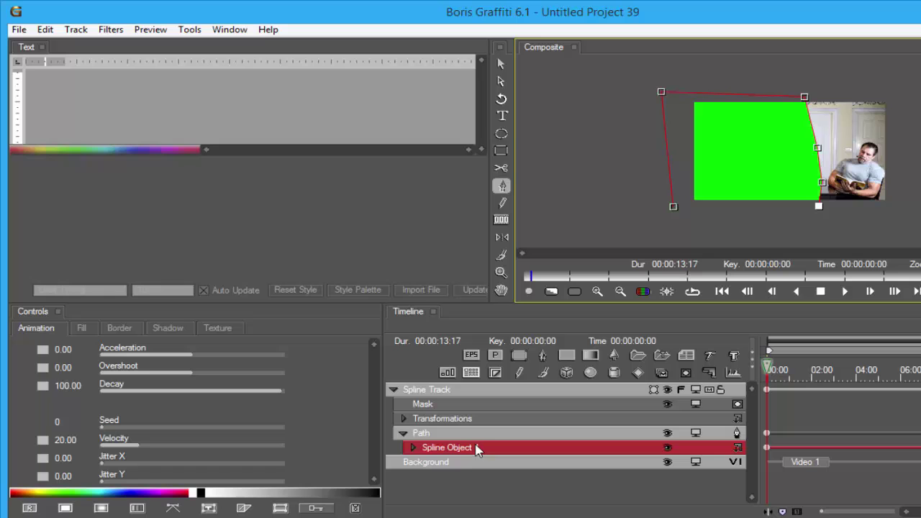
- Fill the spline mask with bright green and apply it back to VideoStudio
{"action": "left_click", "coordinate": [78, 327]}
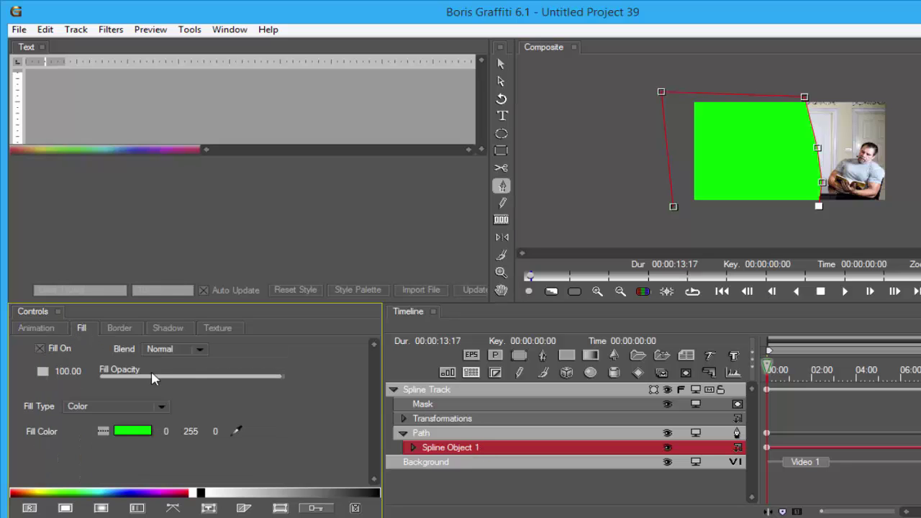
{"action": "left_click", "coordinate": [136, 432]}
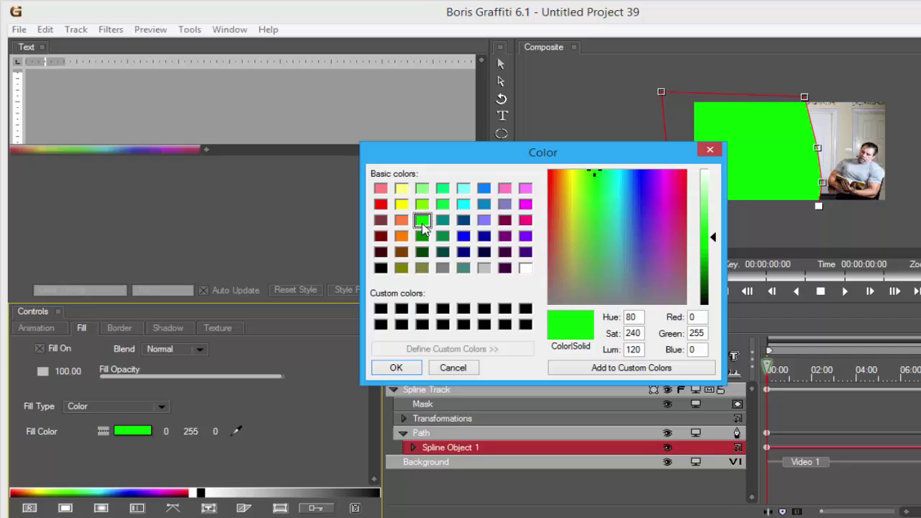
{"action": "left_click", "coordinate": [397, 368]}
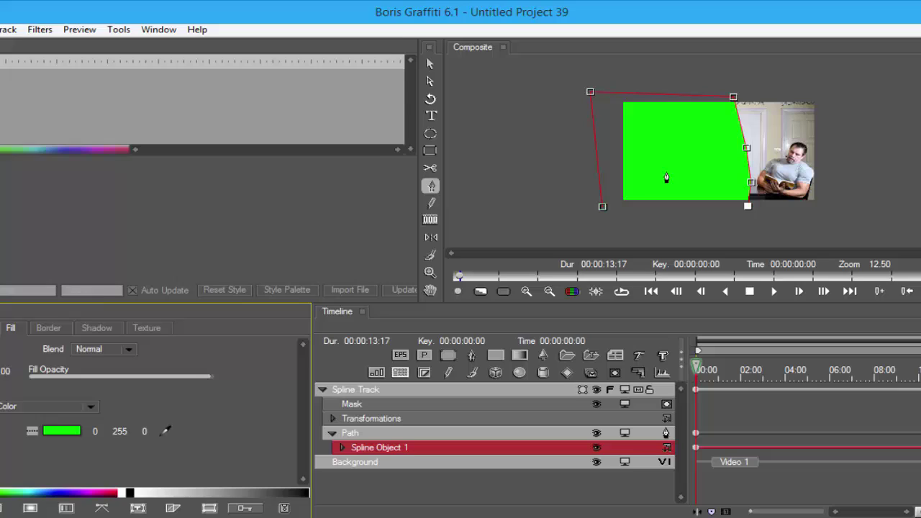
{"action": "left_click", "coordinate": [879, 512]}
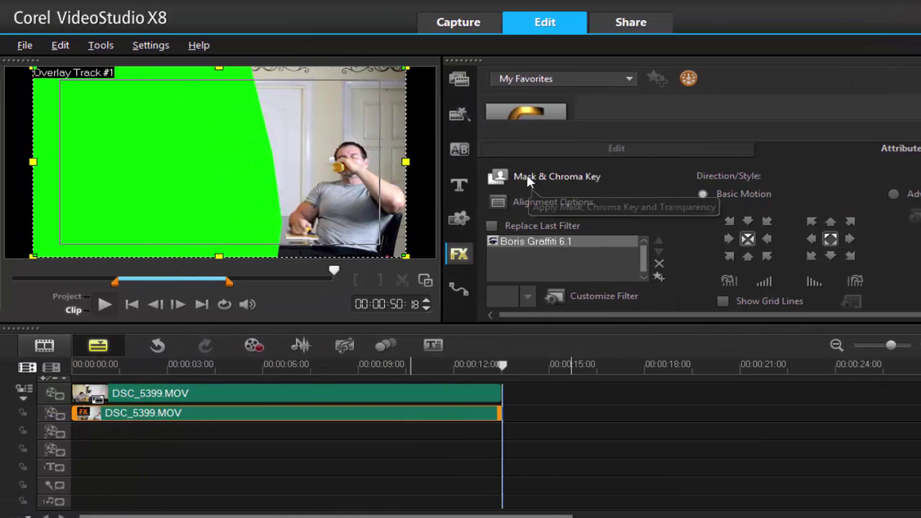
- Enable overlay options with Chroma Key and sample the green mask as the key colour
{"action": "left_click", "coordinate": [529, 176]}
{"action": "left_click", "coordinate": [488, 197]}
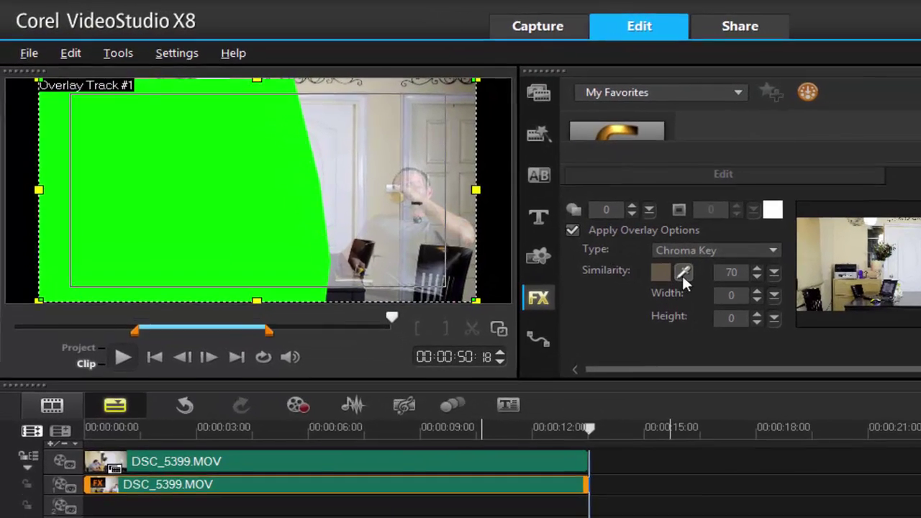
{"action": "left_click", "coordinate": [581, 232]}
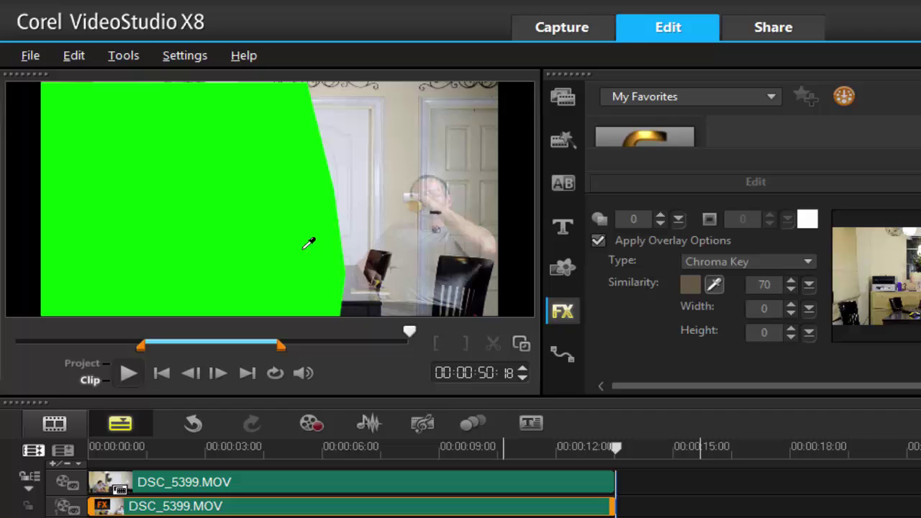
{"action": "left_click", "coordinate": [250, 226]}
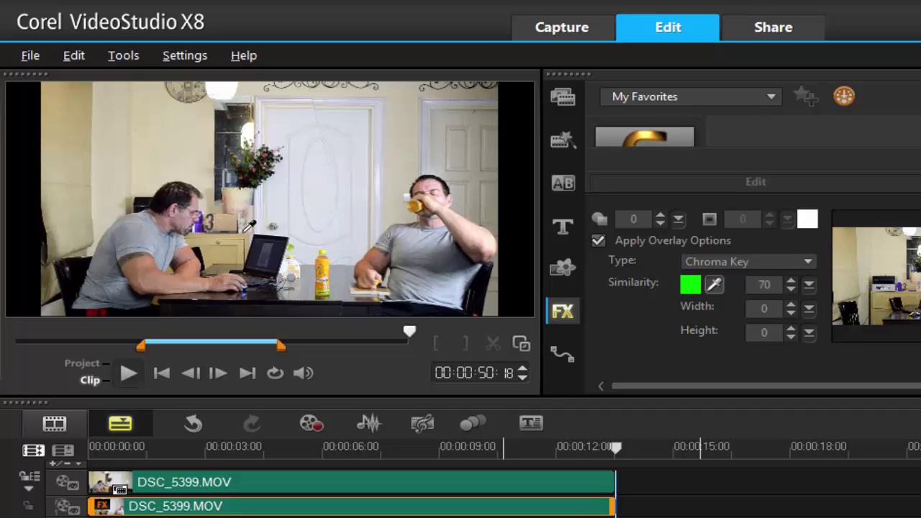
- Enlarge the preview, check the composite near the clips' end and turn on HD preview
{"action": "left_click", "coordinate": [520, 343]}
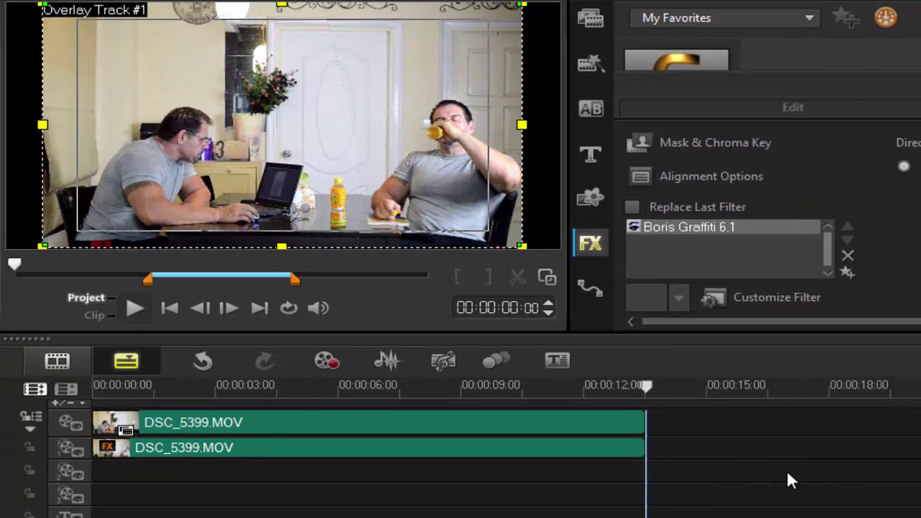
{"action": "left_click", "coordinate": [786, 470]}
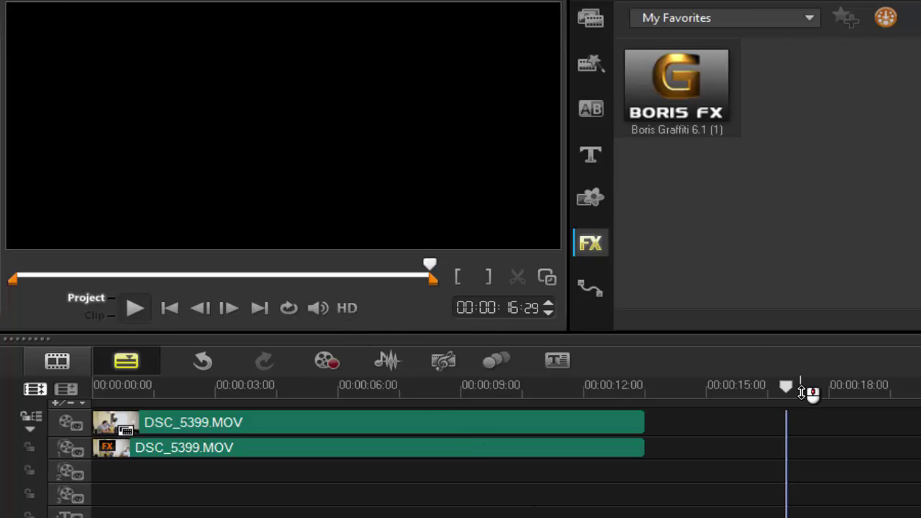
{"action": "left_click_drag", "start_coordinate": [791, 389], "coordinate": [240, 387]}
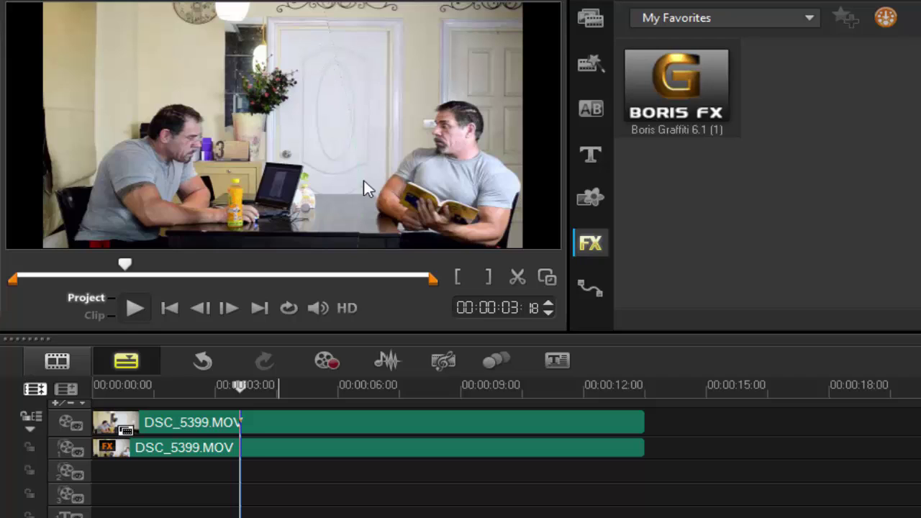
{"action": "left_click", "coordinate": [349, 308]}
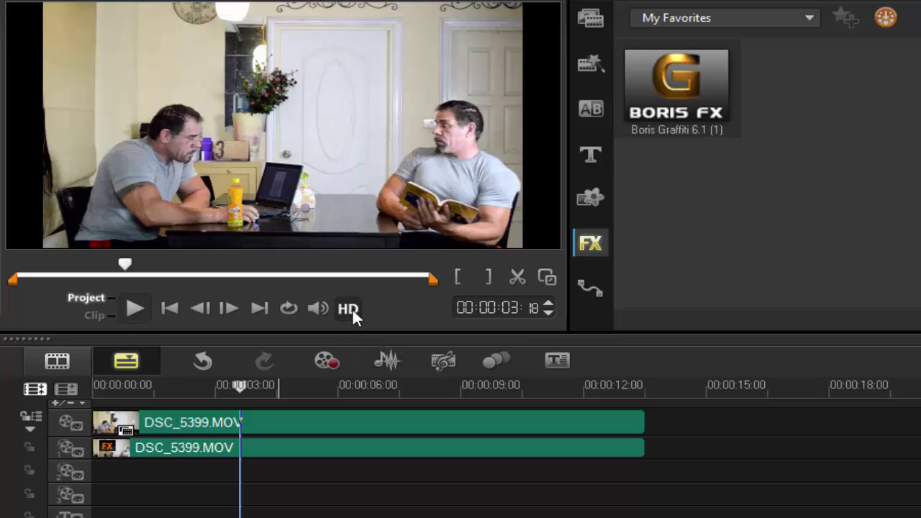
- Scrub the composite from about 1 s to around 7 s, then select the masked overlay clip
{"action": "left_click_drag", "start_coordinate": [244, 386], "coordinate": [117, 384]}
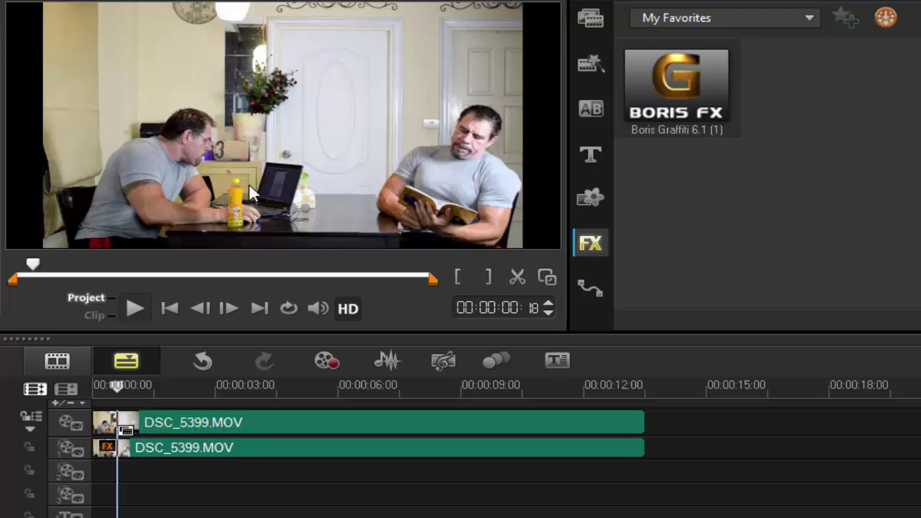
{"action": "left_click_drag", "start_coordinate": [120, 382], "coordinate": [413, 396]}
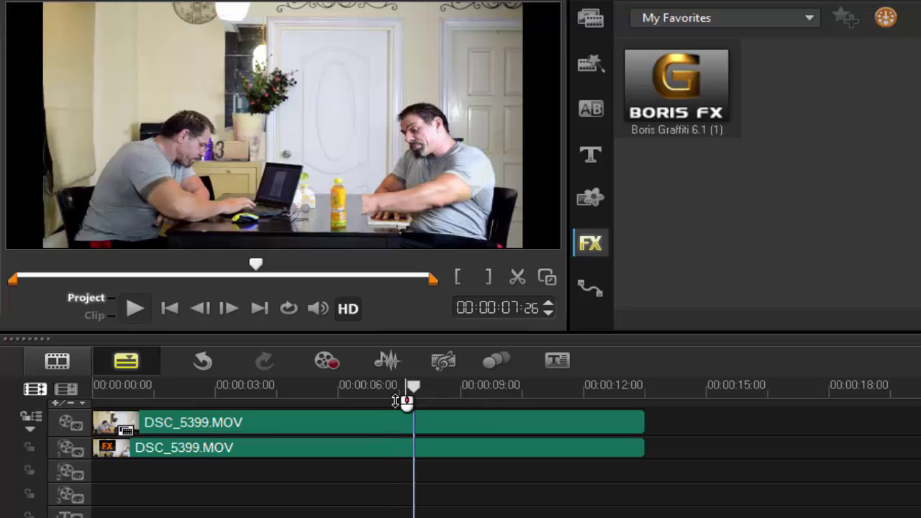
{"action": "left_click_drag", "start_coordinate": [416, 390], "coordinate": [387, 387]}
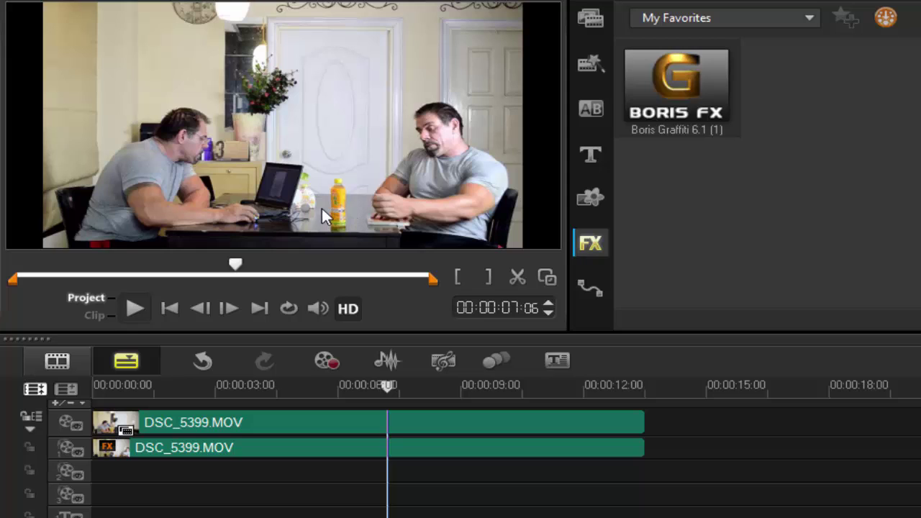
{"action": "left_click", "coordinate": [408, 449]}
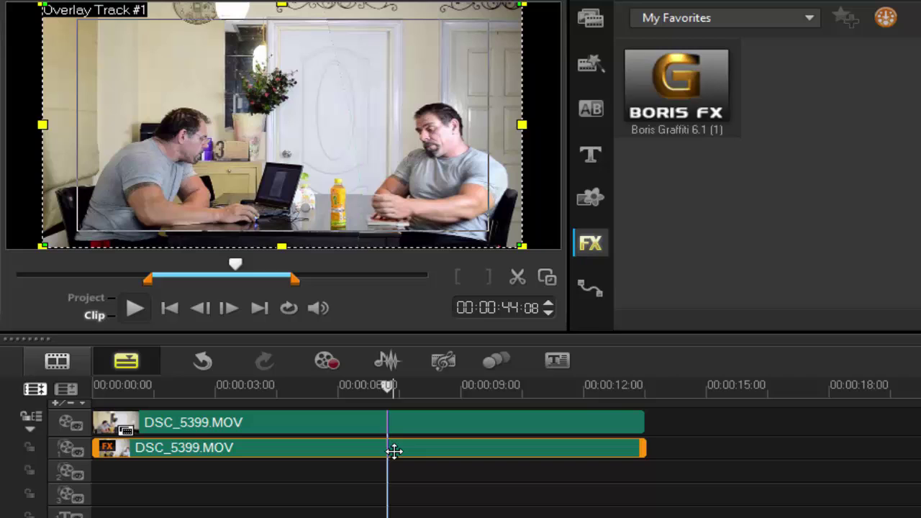
- Reopen the overlay clip in the full Boris Graffiti editor and copy the mask's first keyframe
{"action": "double_click", "coordinate": [393, 448]}
{"action": "left_click", "coordinate": [761, 295]}
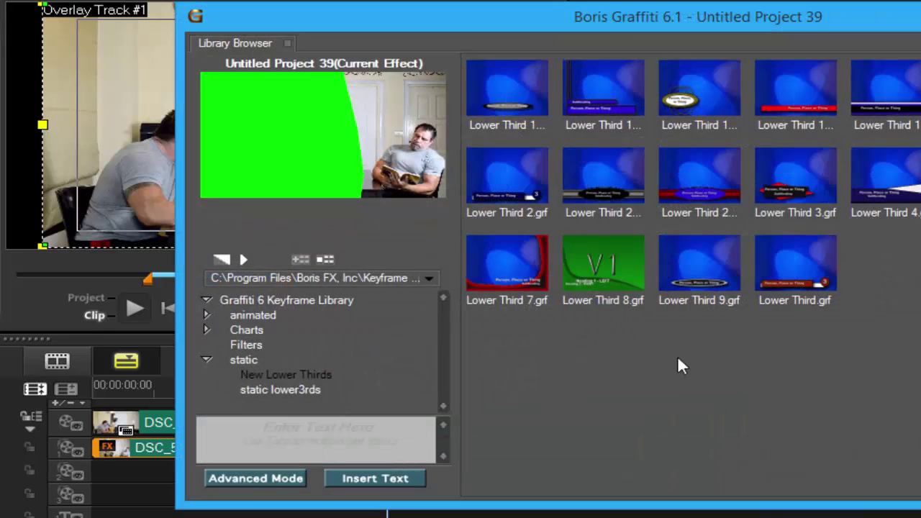
{"action": "left_click", "coordinate": [272, 474]}
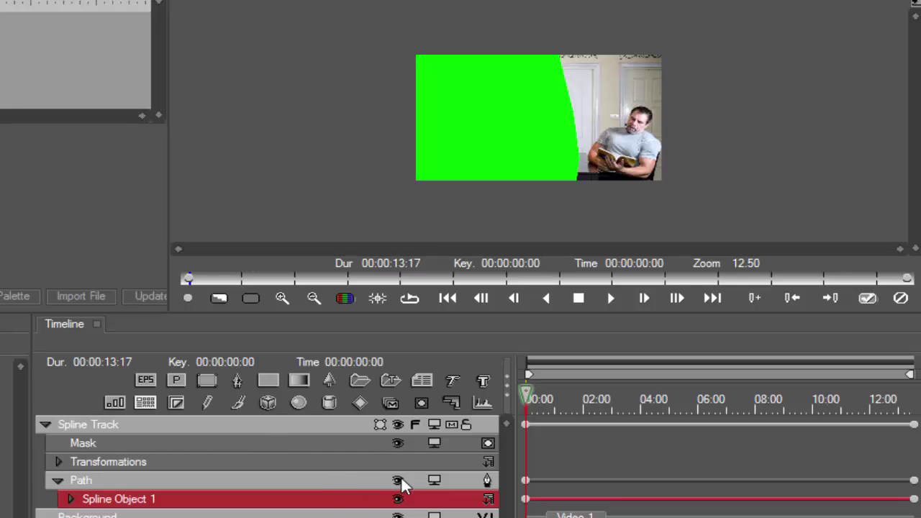
{"action": "left_click", "coordinate": [526, 501]}
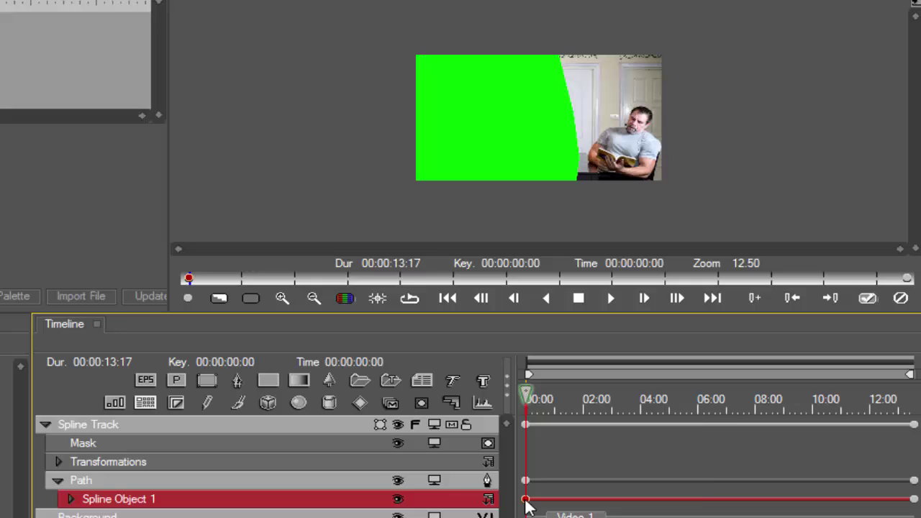
{"action": "right_click", "coordinate": [526, 501]}
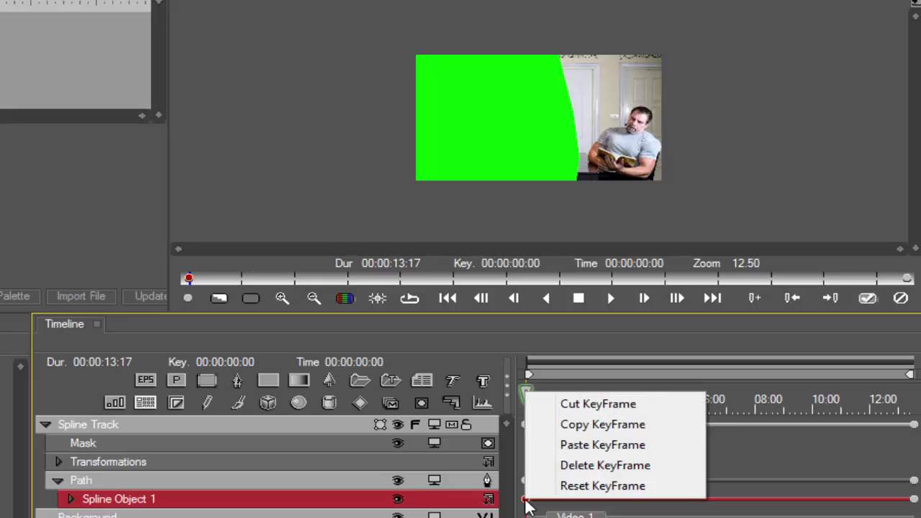
{"action": "left_click", "coordinate": [591, 427]}
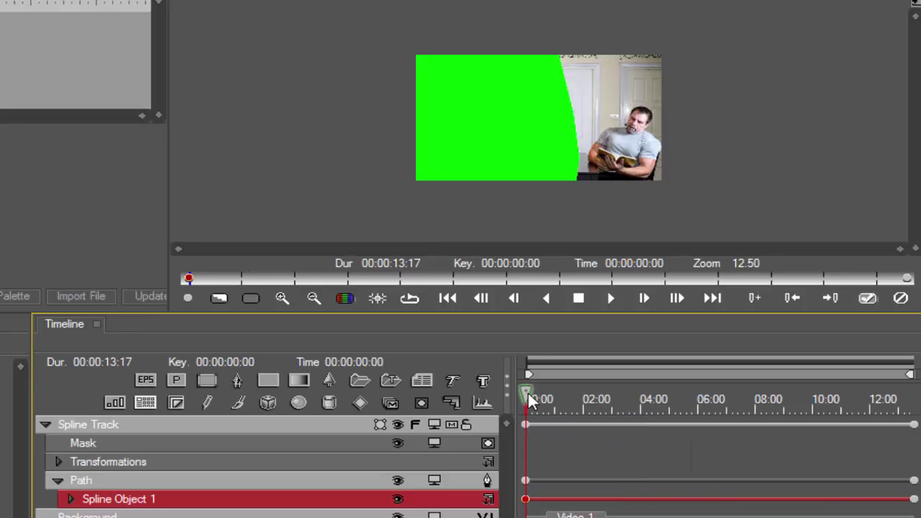
- Scrub to 06:13 and set spline mask keyframes at 06:13 and 06:14
{"action": "left_click_drag", "start_coordinate": [529, 400], "coordinate": [712, 397]}
{"action": "scroll", "coordinate": [589, 169], "scroll_direction": "up", "scroll_amount": 1}
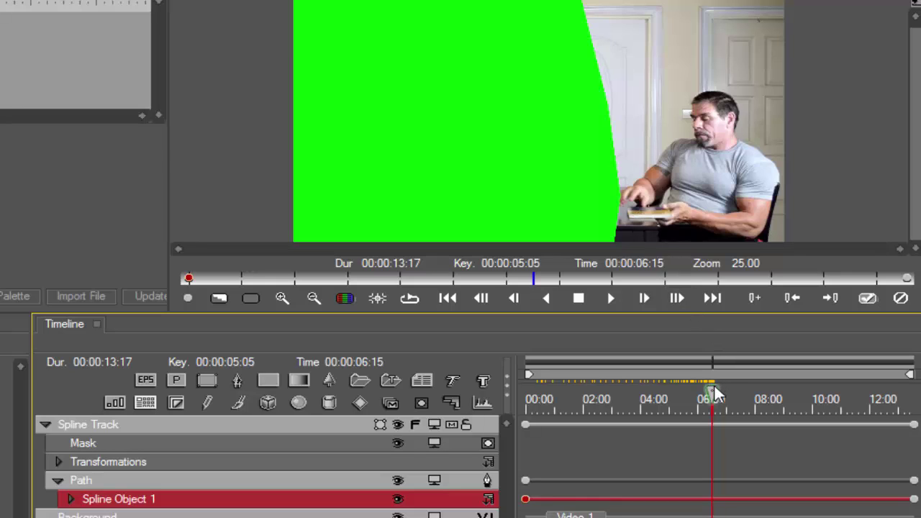
{"action": "key", "text": "Right"}
{"action": "left_click_drag", "start_coordinate": [712, 389], "coordinate": [710, 389]}
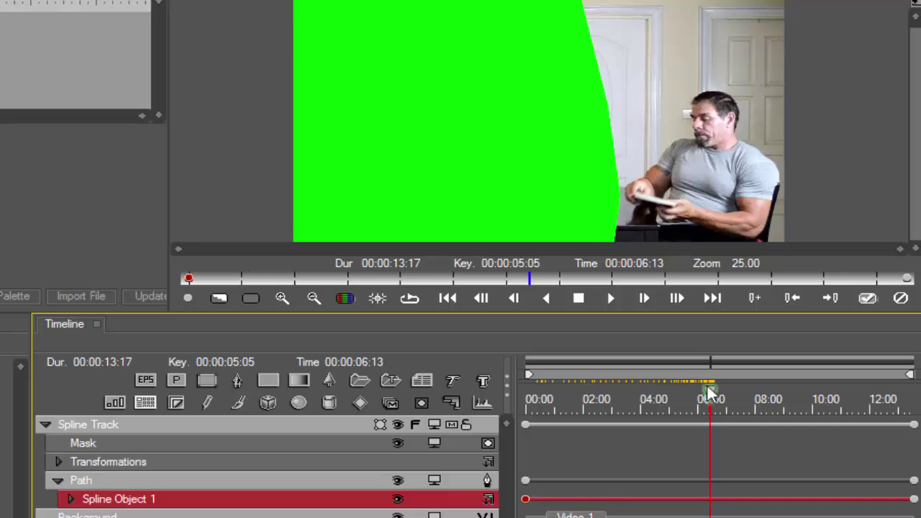
{"action": "key", "text": "k"}
{"action": "left_click", "coordinate": [643, 303]}
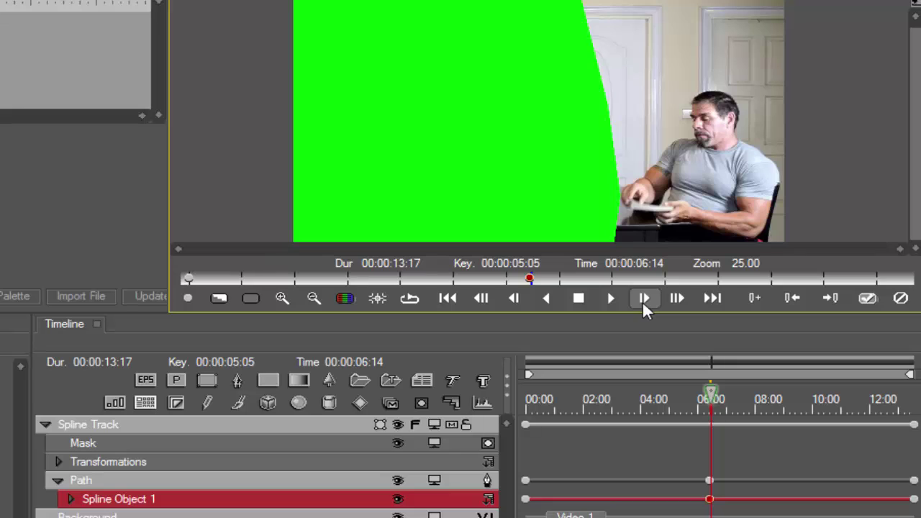
{"action": "left_click", "coordinate": [188, 299]}
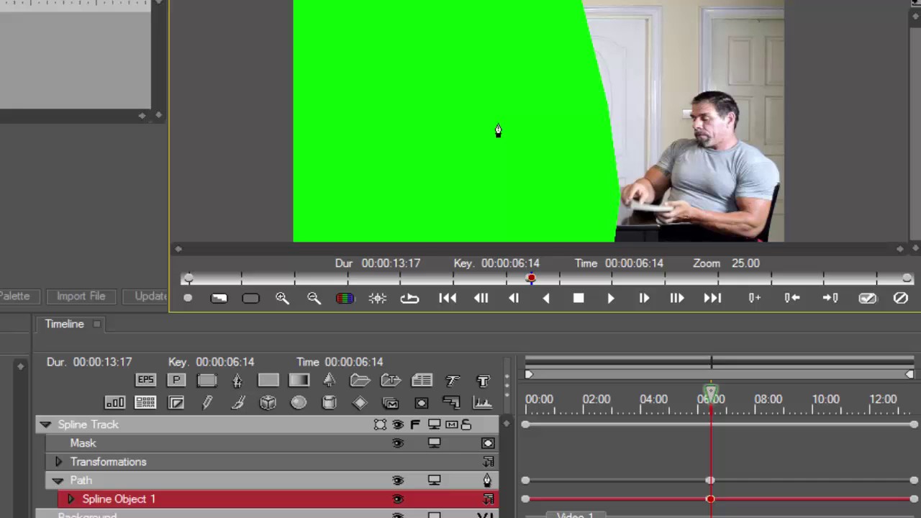
- Select Spline Object 1 and pull its lower mask point slightly left
{"action": "key", "text": "Up"}
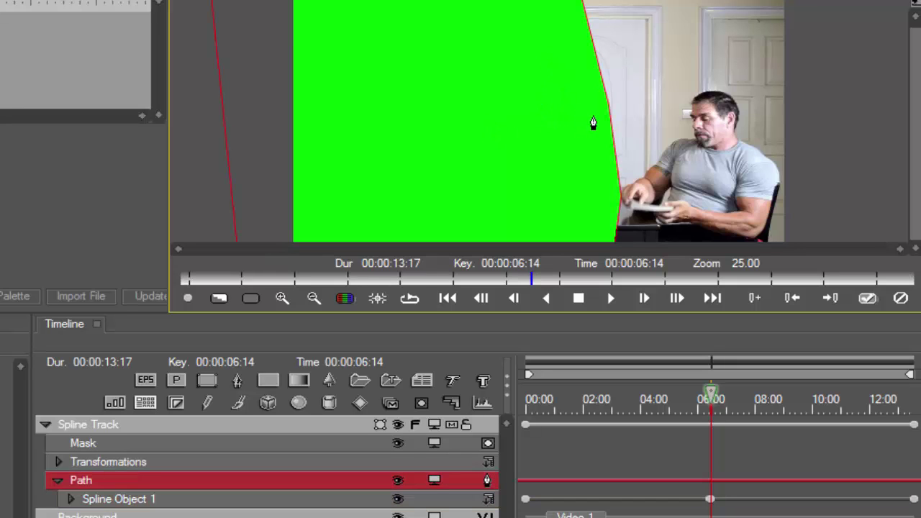
{"action": "key", "text": "Down"}
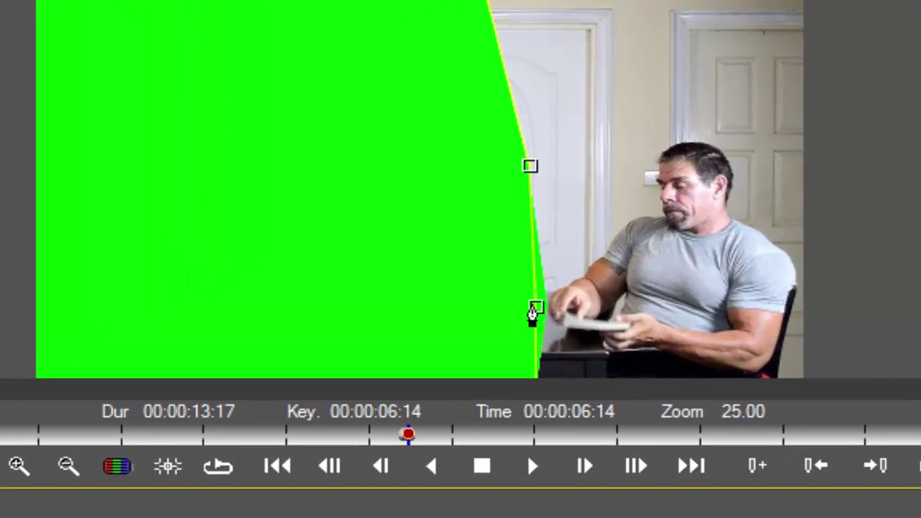
{"action": "left_click_drag", "start_coordinate": [620, 195], "coordinate": [610, 199]}
{"action": "left_click_drag", "start_coordinate": [528, 313], "coordinate": [537, 377]}
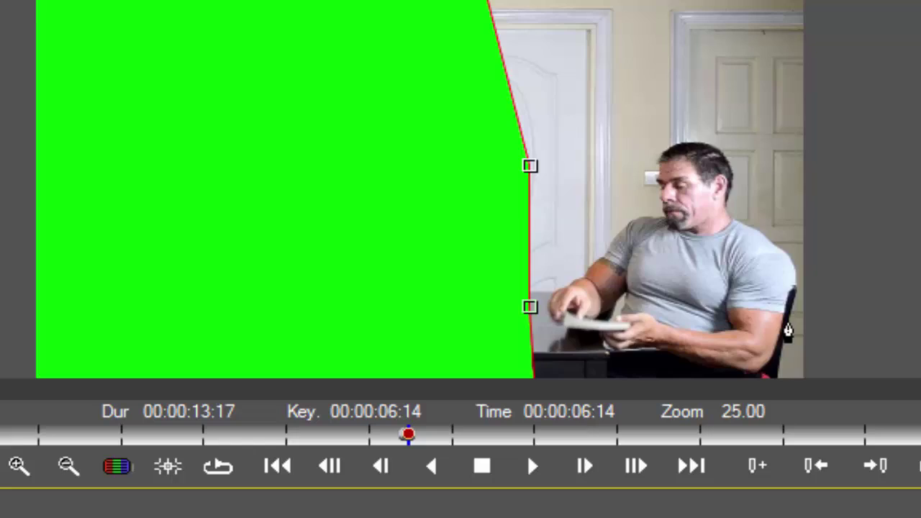
{"action": "scroll", "coordinate": [787, 331], "scroll_direction": "down", "scroll_amount": 1}
- Move the bottom corner, right-side and near-bottle points to uncover the bottle, checking at 07:10
{"action": "left_click", "coordinate": [477, 295]}
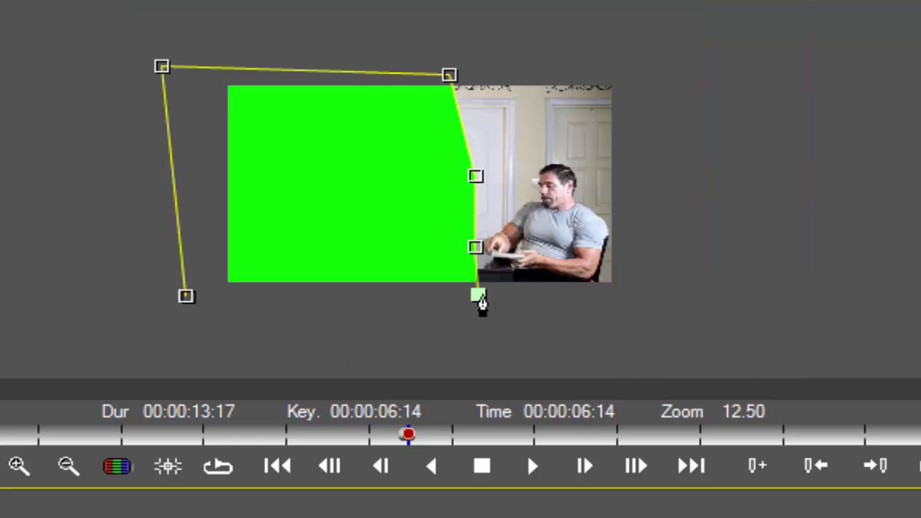
{"action": "left_click_drag", "start_coordinate": [477, 294], "coordinate": [416, 300]}
{"action": "left_click", "coordinate": [475, 247]}
{"action": "left_click_drag", "start_coordinate": [474, 246], "coordinate": [455, 231]}
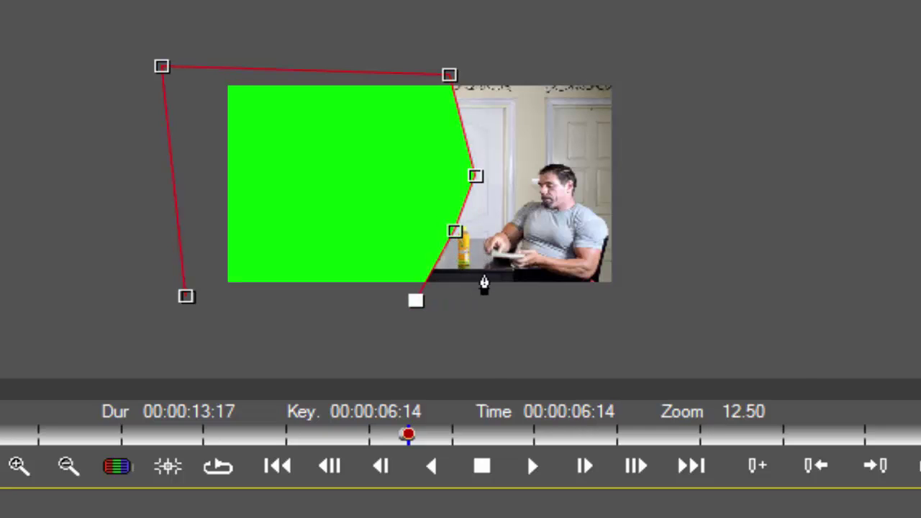
{"action": "scroll", "coordinate": [482, 281], "scroll_direction": "up", "scroll_amount": 1}
{"action": "left_click", "coordinate": [488, 276]}
{"action": "left_click_drag", "start_coordinate": [488, 275], "coordinate": [482, 265]}
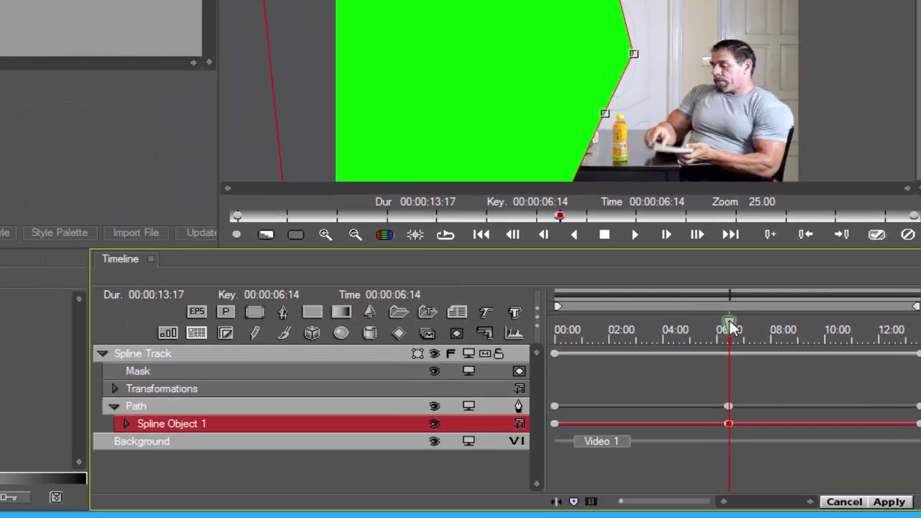
{"action": "mouse_move", "coordinate": [730, 327]}
{"action": "left_mouse_down"}
{"action": "mouse_move", "coordinate": [767, 328]}
{"action": "mouse_move", "coordinate": [705, 329]}
{"action": "mouse_move", "coordinate": [743, 327]}
{"action": "left_mouse_up"}
- Apply the animated mask and scrub from about 06:15 to check the clone effect
{"action": "left_click", "coordinate": [906, 503]}
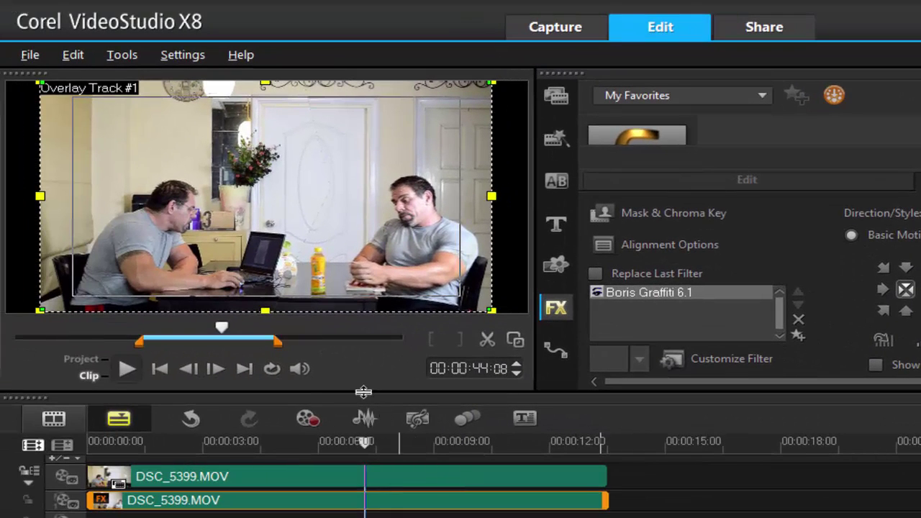
{"action": "left_click_drag", "start_coordinate": [368, 442], "coordinate": [246, 448]}
{"action": "left_click_drag", "start_coordinate": [167, 449], "coordinate": [419, 447]}
- Give the overlay clip a fade-in and scrub the project to preview it
{"action": "right_click", "coordinate": [461, 478]}
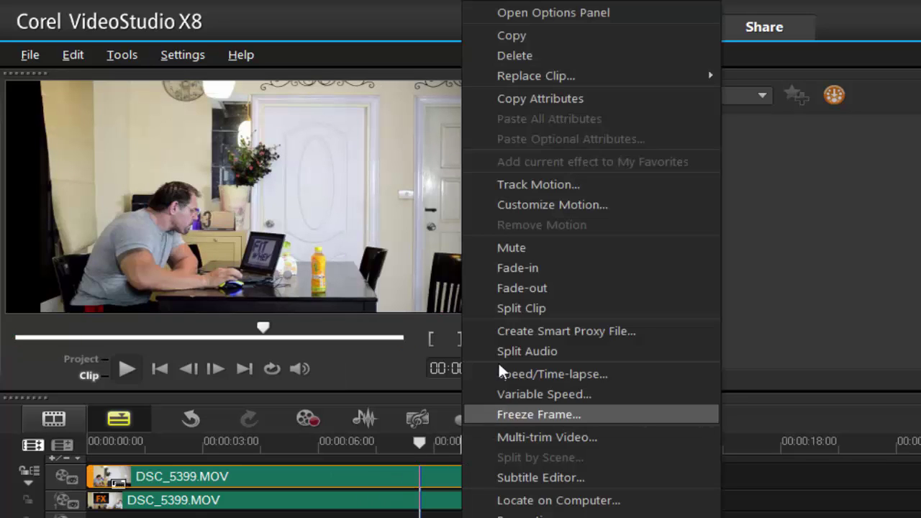
{"action": "left_click", "coordinate": [514, 251]}
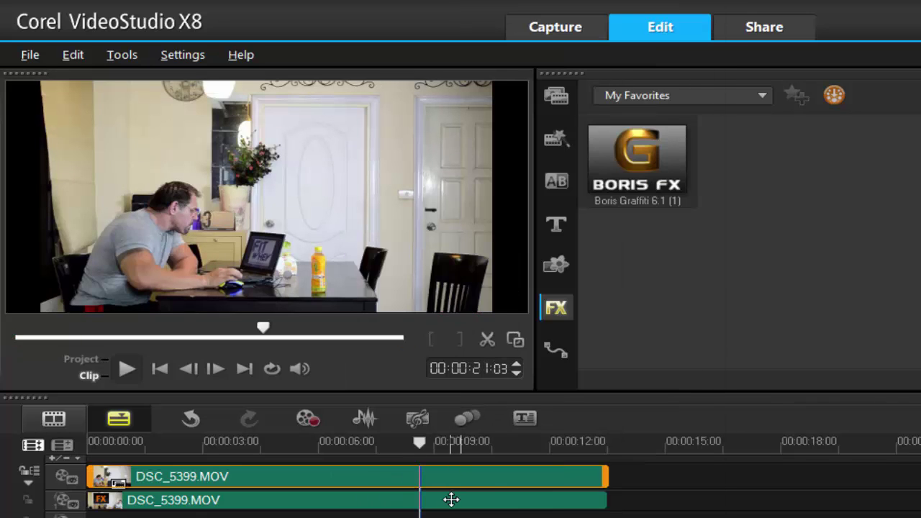
{"action": "right_click", "coordinate": [452, 499]}
{"action": "left_click", "coordinate": [521, 267]}
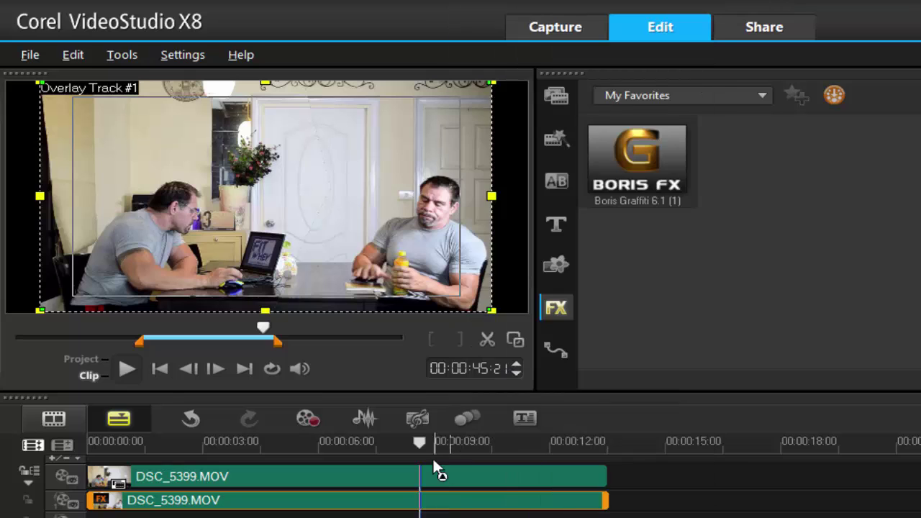
{"action": "left_click_drag", "start_coordinate": [432, 442], "coordinate": [478, 451]}
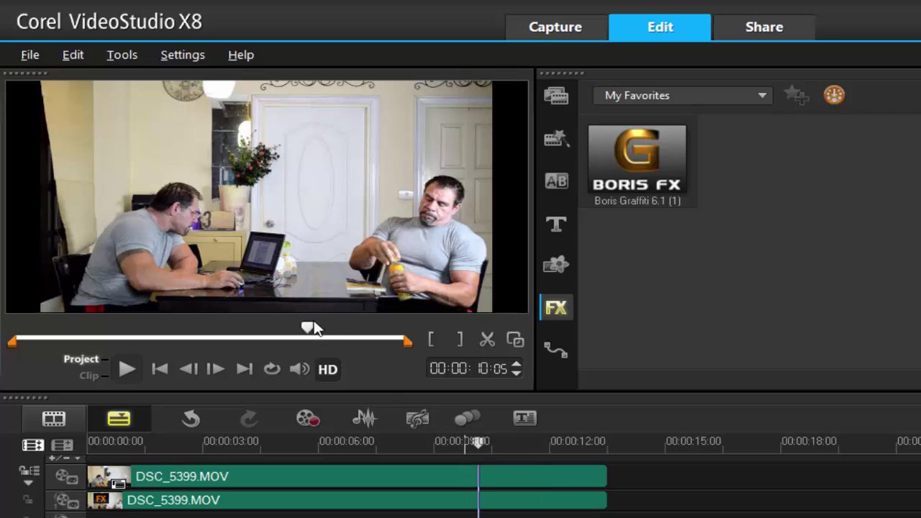
- Reopen the clone overlay clip's Mask & Chroma Key settings, which key out green at similarity 70
{"action": "left_click", "coordinate": [362, 499]}
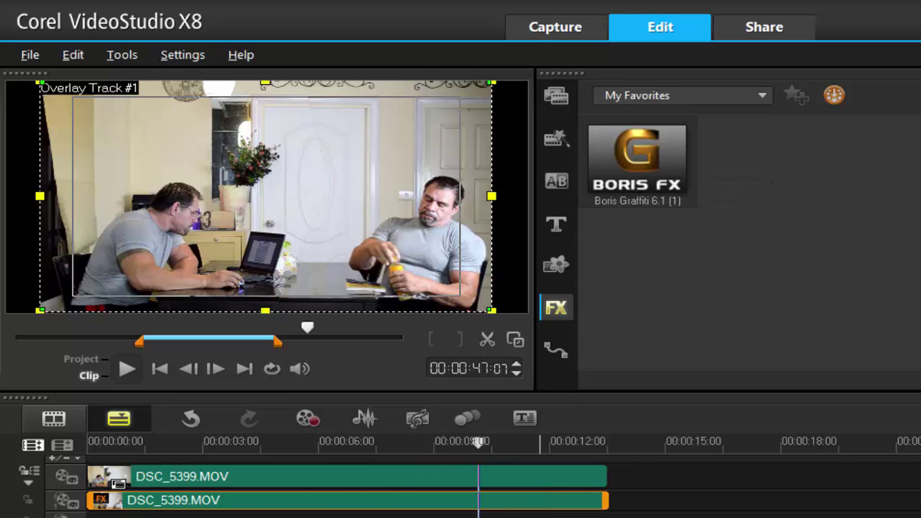
{"action": "double_click", "coordinate": [551, 501]}
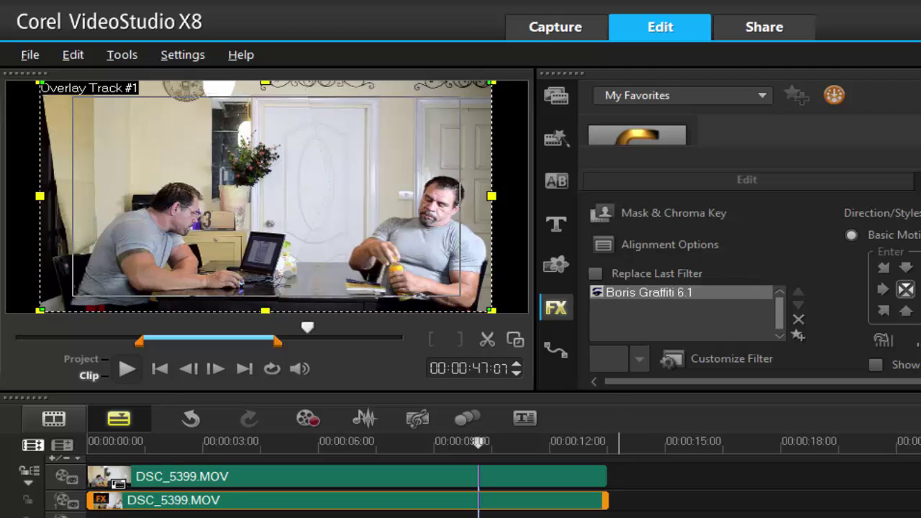
{"action": "left_click", "coordinate": [761, 179]}
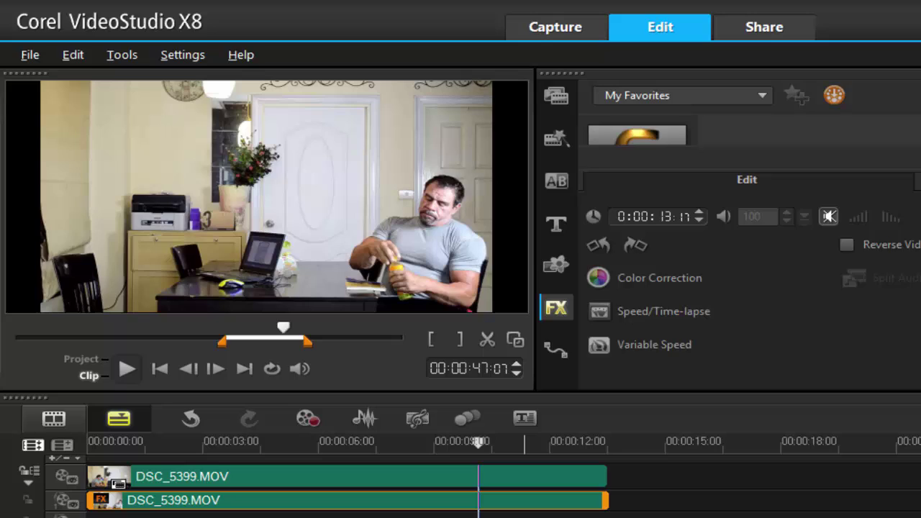
{"action": "double_click", "coordinate": [523, 500]}
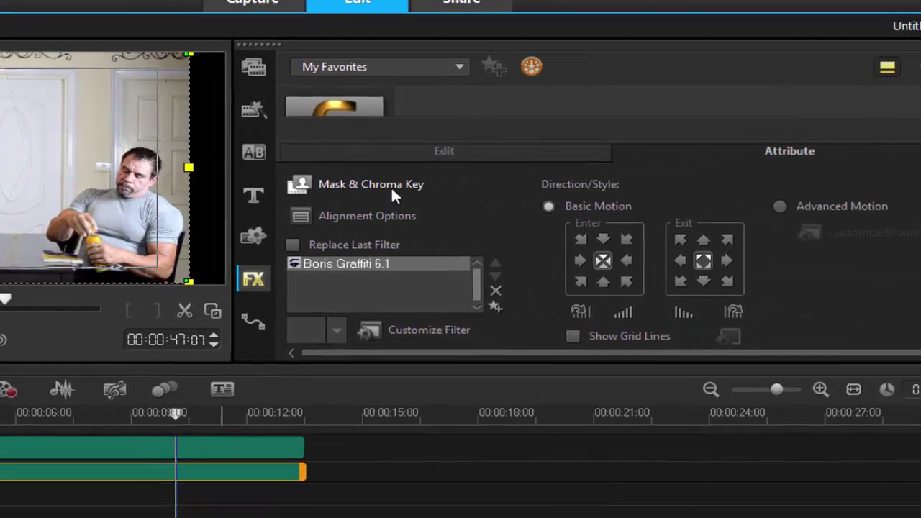
{"action": "left_click", "coordinate": [694, 214]}
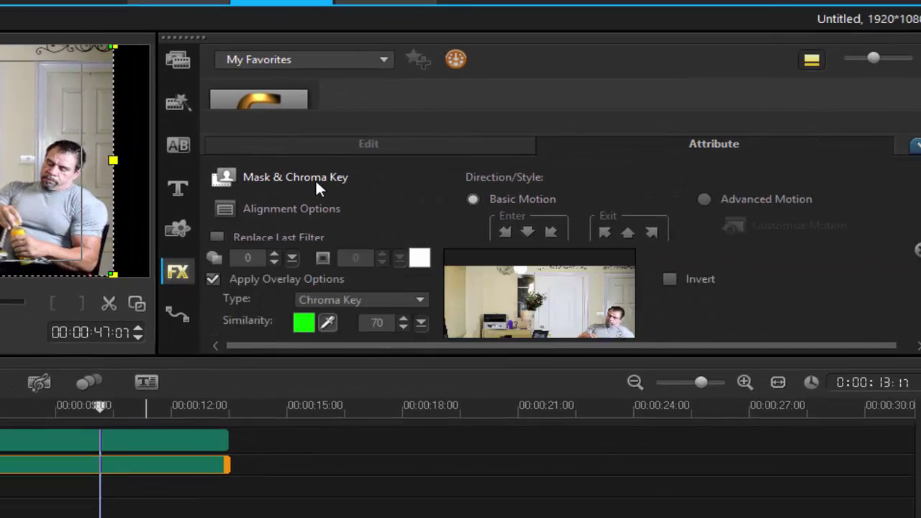
{"action": "scroll", "coordinate": [315, 178], "scroll_direction": "down", "scroll_amount": 2}
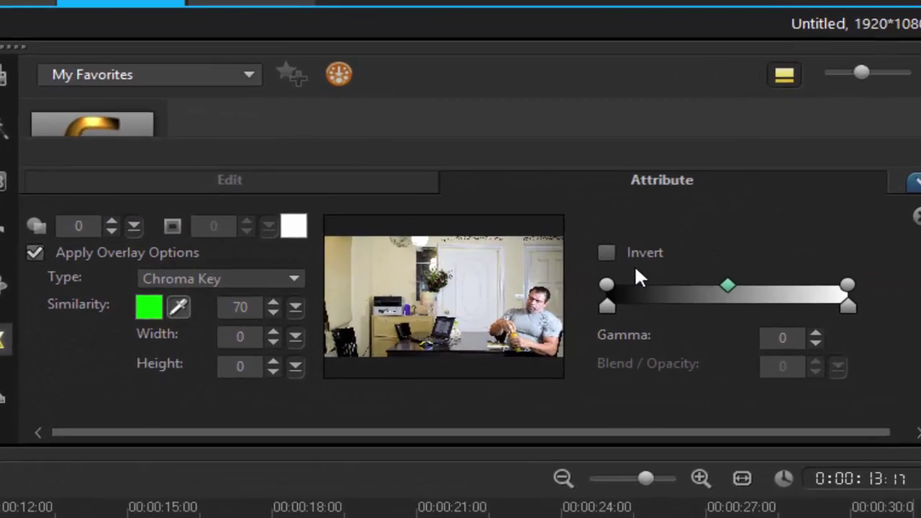